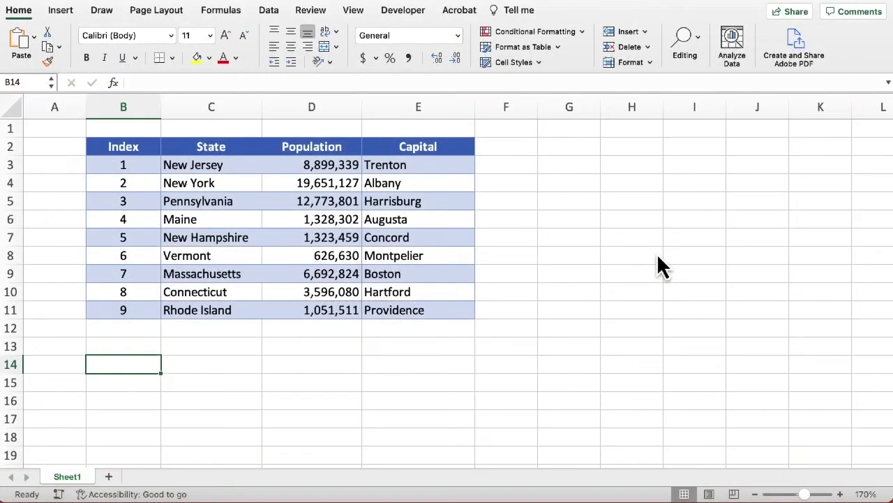
# Enter a TAKE formula in cell B14 that returns the first 4 rows and 3 columns of B2:E11.
pyautogui.write('=')
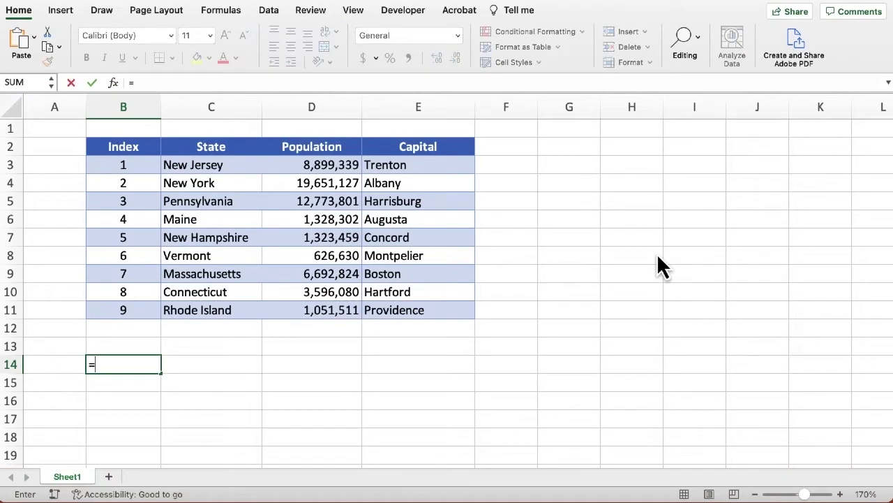
pyautogui.write('take')
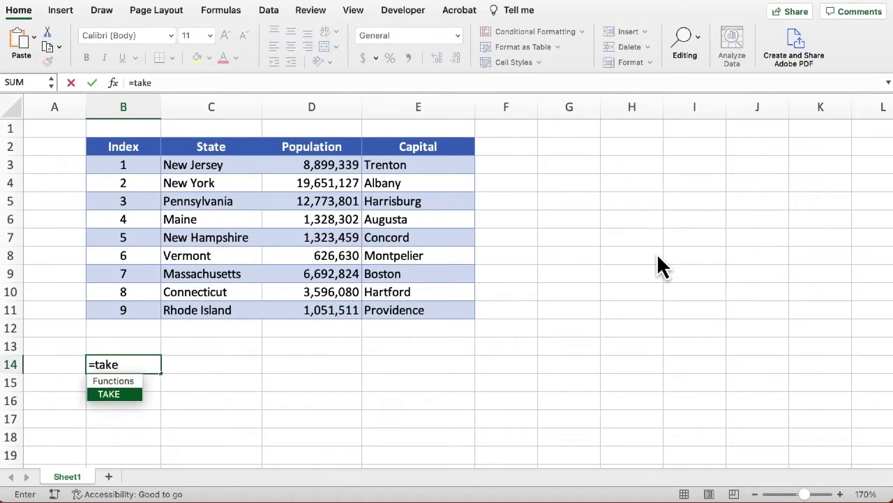
pyautogui.press('Tab')
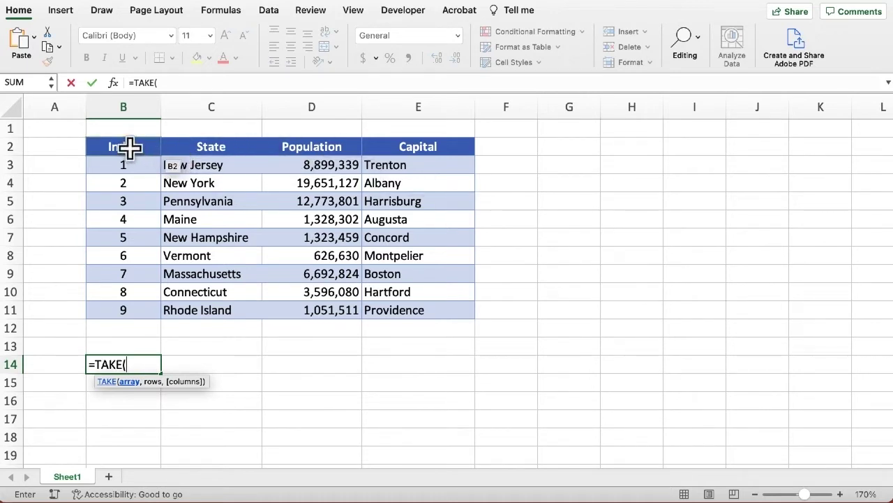
pyautogui.moveTo(131, 144); pyautogui.dragTo(406, 308)
pyautogui.write(',')
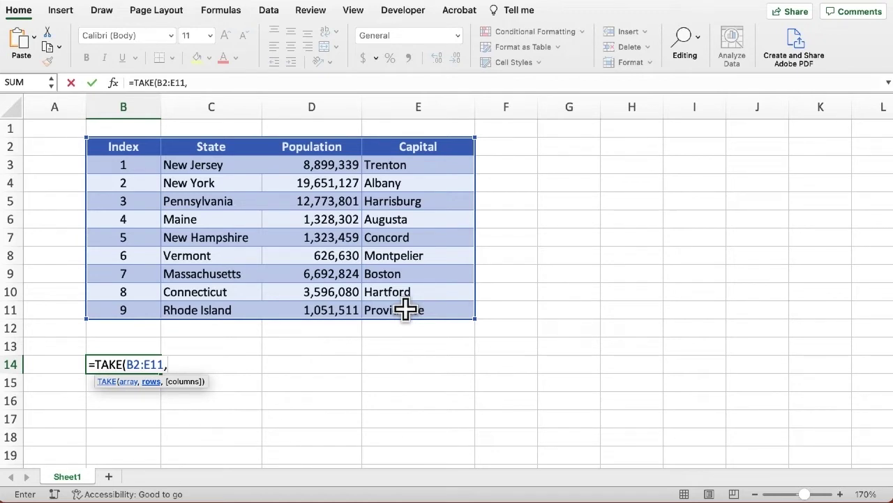
pyautogui.write('4,')
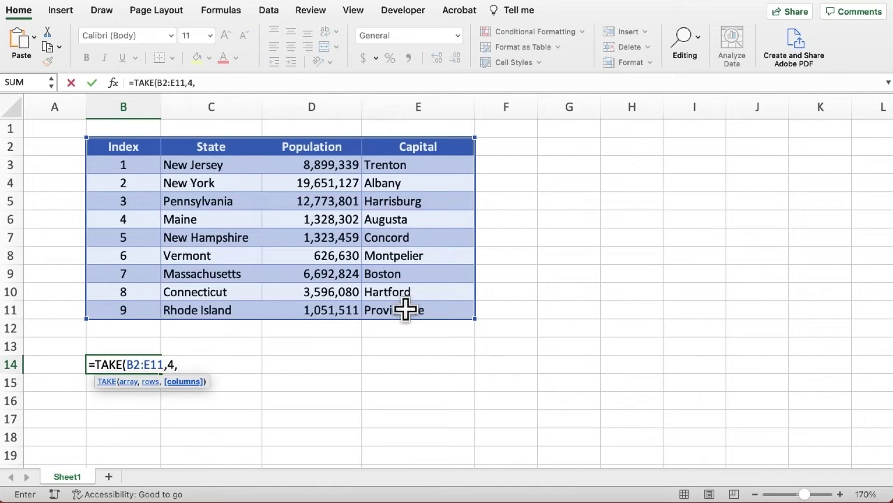
pyautogui.write('3)')
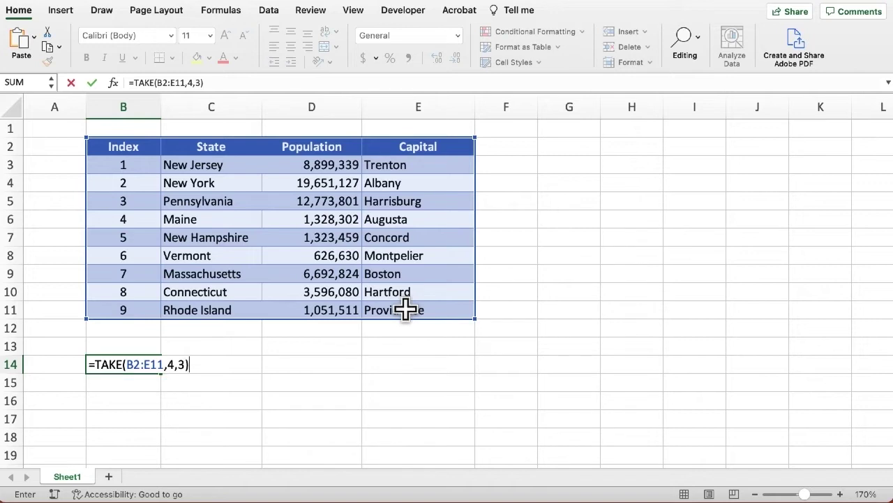
pyautogui.press('Return')
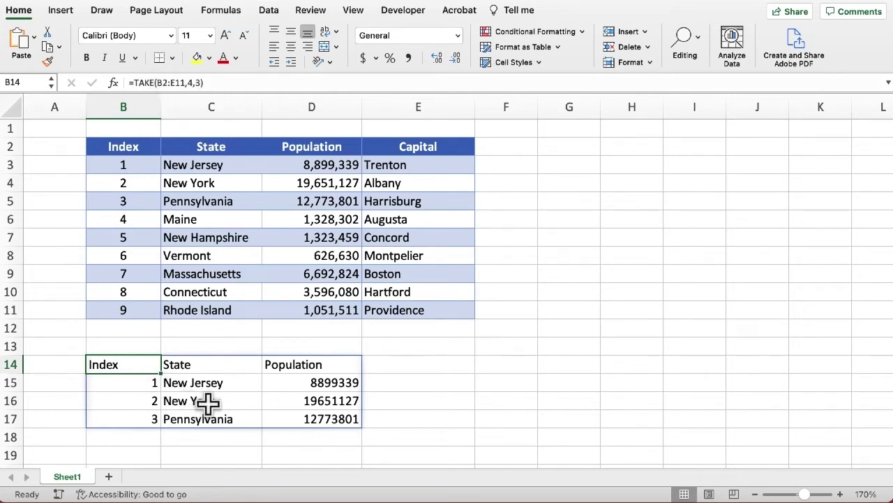
# Inspect the cells of the spilled TAKE result, and clear the formula from cell B14.
pyautogui.click(217, 401)
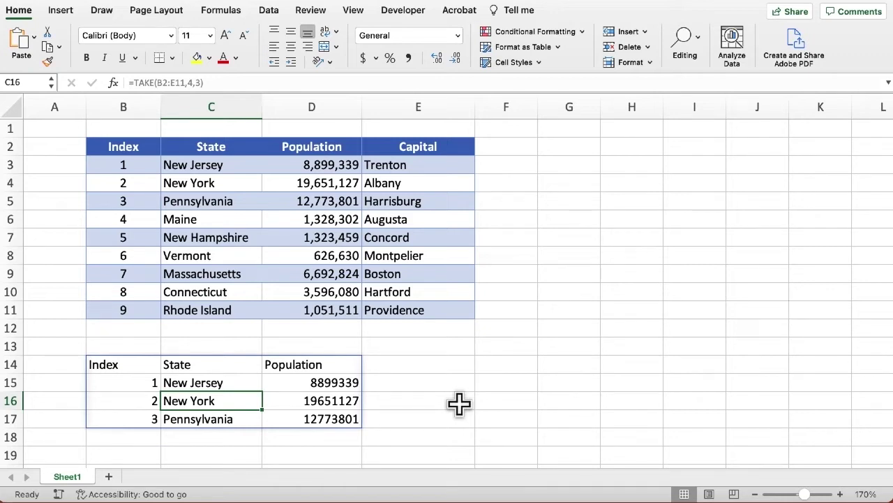
pyautogui.click(118, 362)
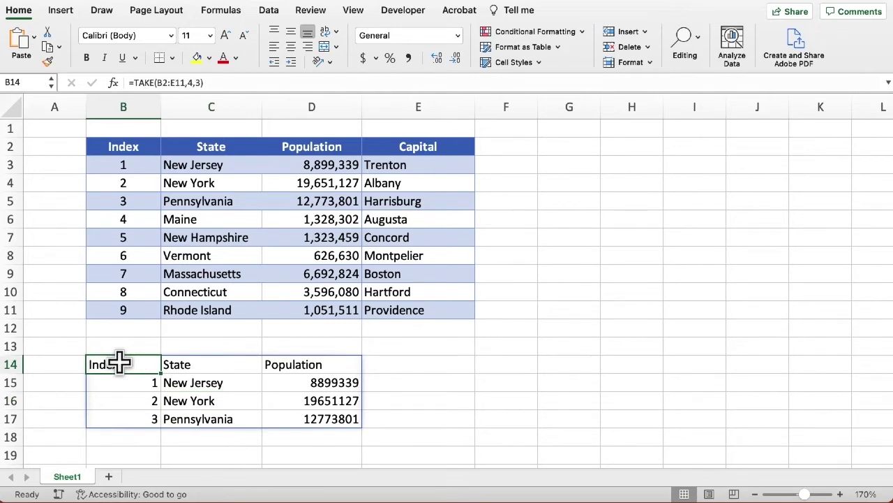
pyautogui.moveTo(119, 362); pyautogui.dragTo(300, 431)
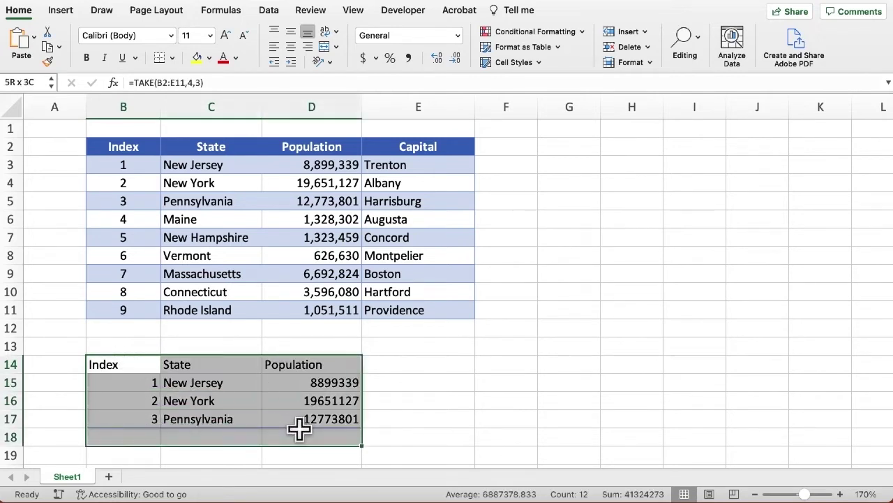
pyautogui.click(144, 364)
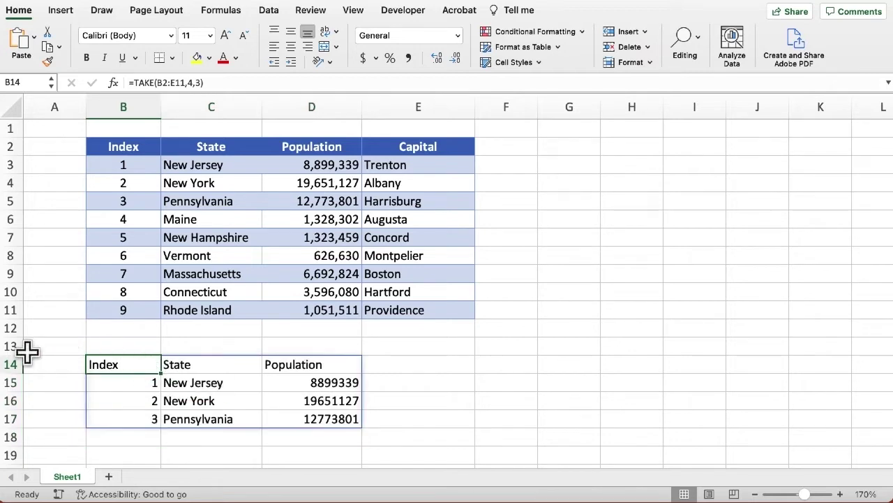
pyautogui.press('Delete')
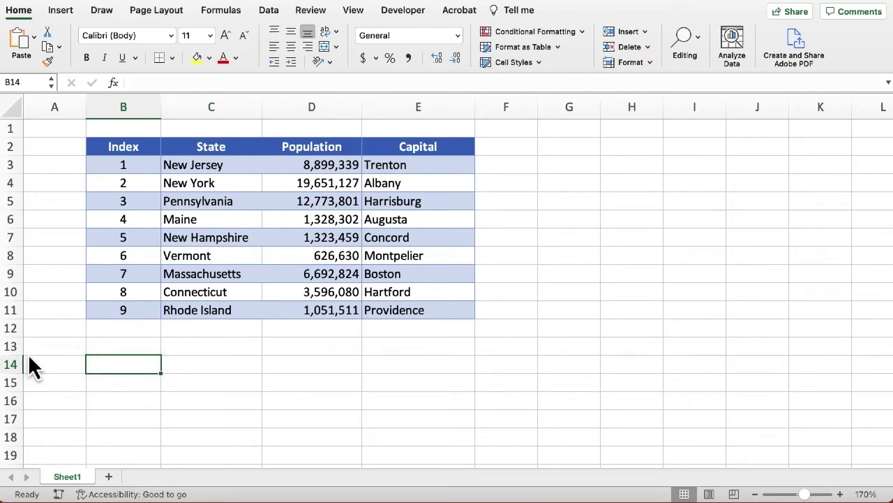
# Enter =TAKE(B2:E11,5) in cell B14 to return the first 5 rows with all columns.
pyautogui.write('=take')
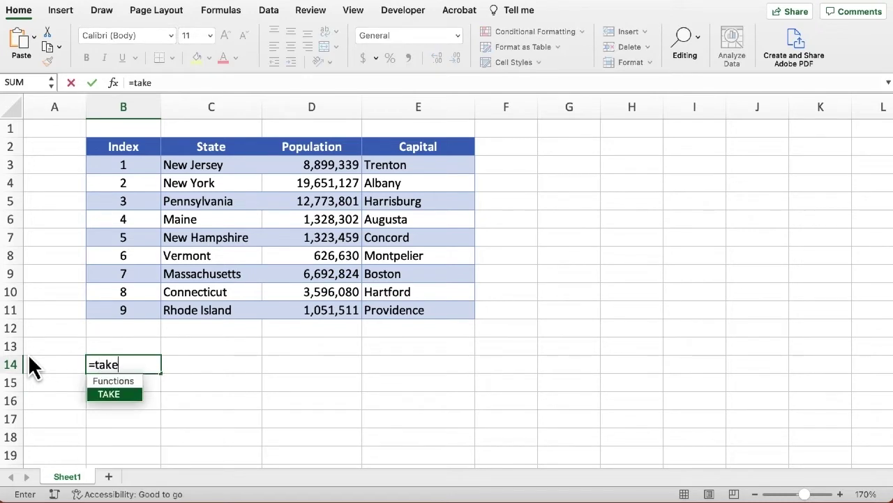
pyautogui.press('Tab')
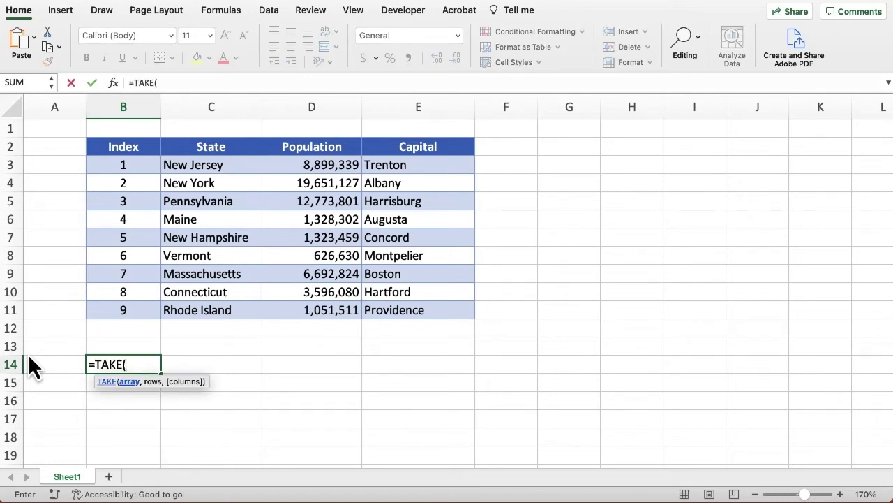
pyautogui.moveTo(133, 146); pyautogui.dragTo(400, 311)
pyautogui.write(',')
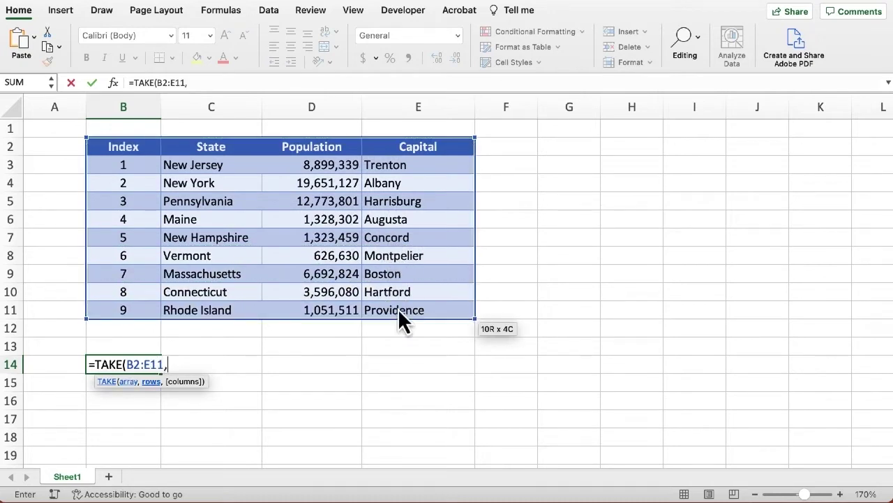
pyautogui.write('5')
pyautogui.write(')')
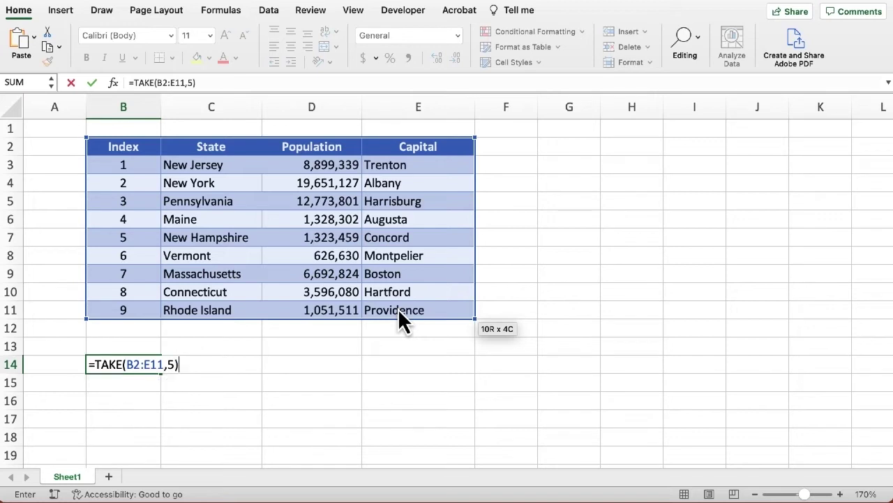
pyautogui.press('Return')
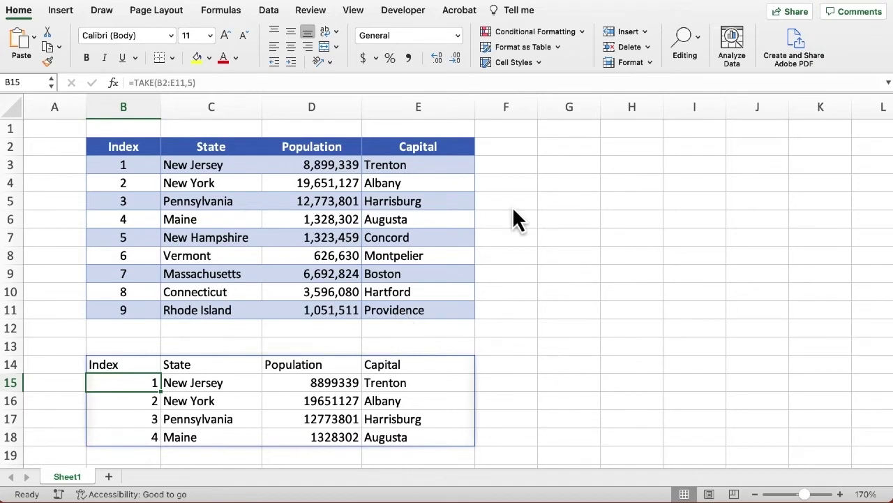
# Replace the formula in B14 with =TAKE(B2:E11,,3) to return all rows of the first 3 columns.
pyautogui.press('Up')
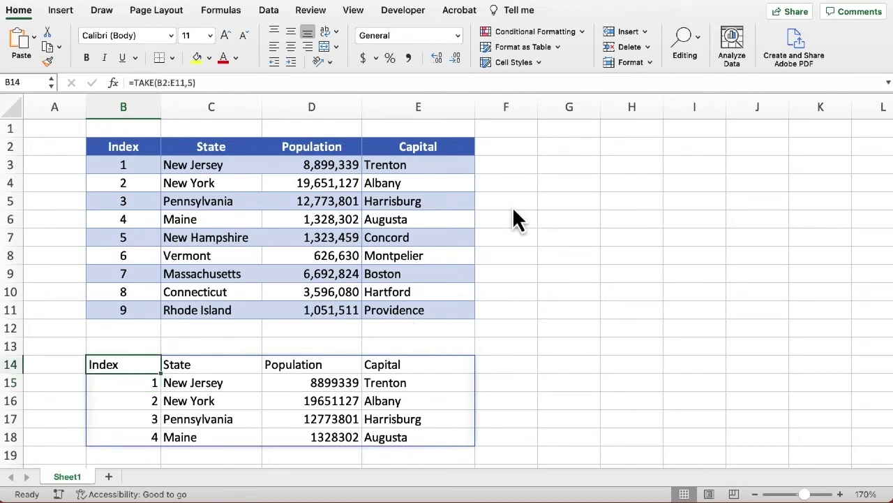
pyautogui.press('Delete')
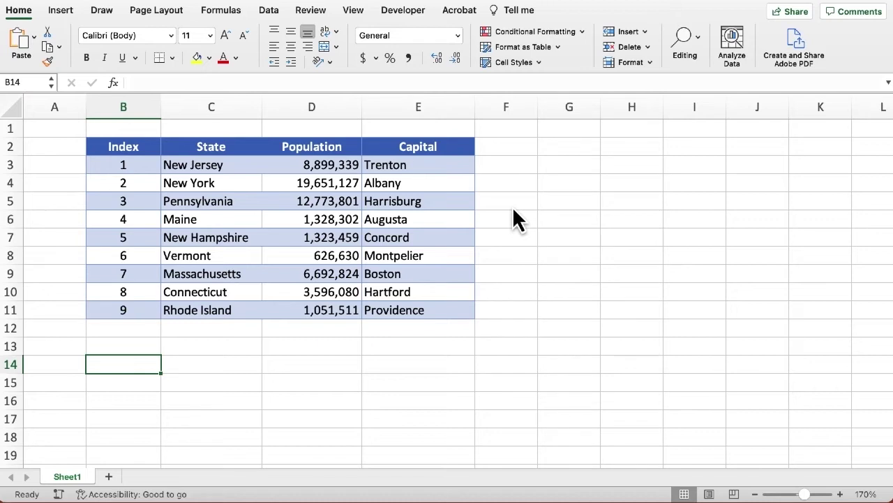
pyautogui.write('=t')
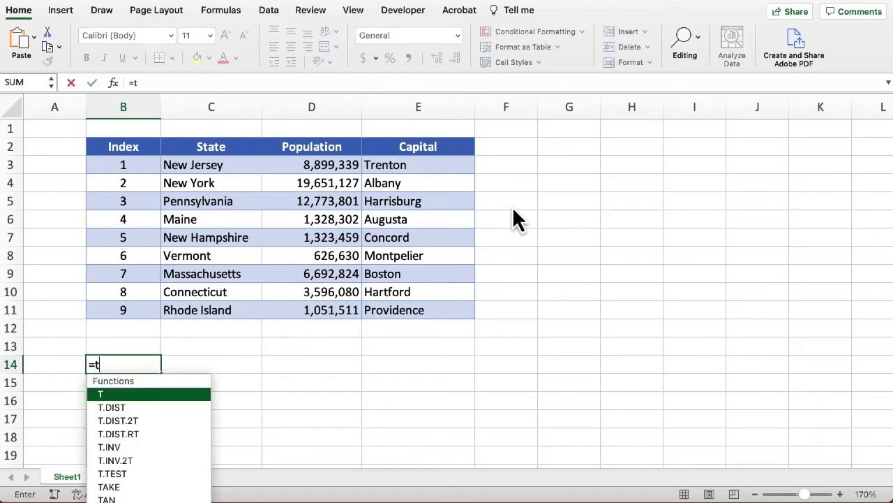
pyautogui.write('a')
pyautogui.press('Tab')
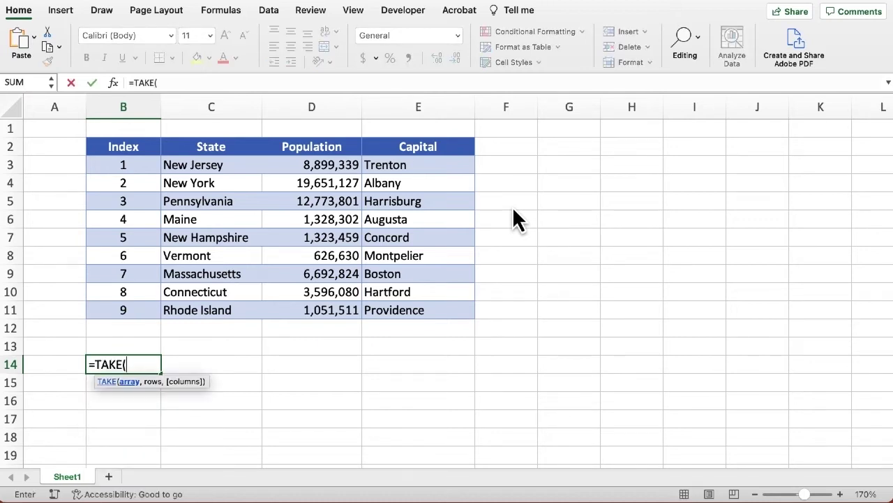
pyautogui.moveTo(112, 145); pyautogui.dragTo(383, 303)
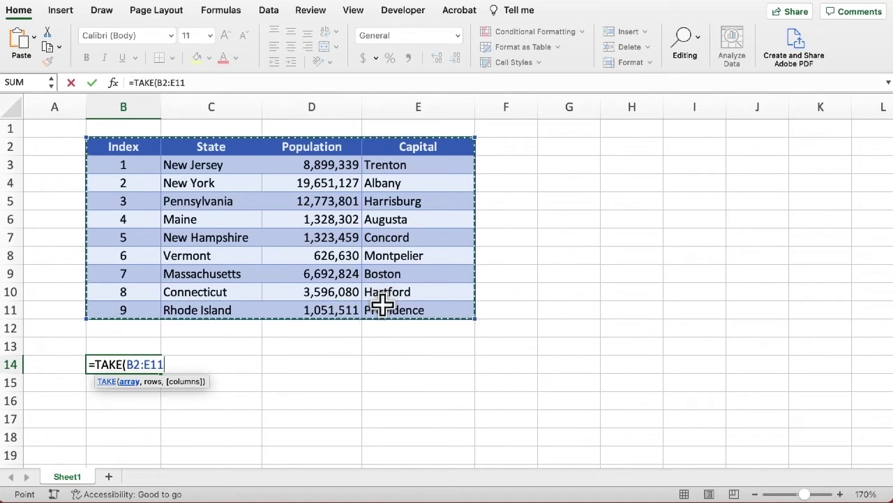
pyautogui.write(',,')
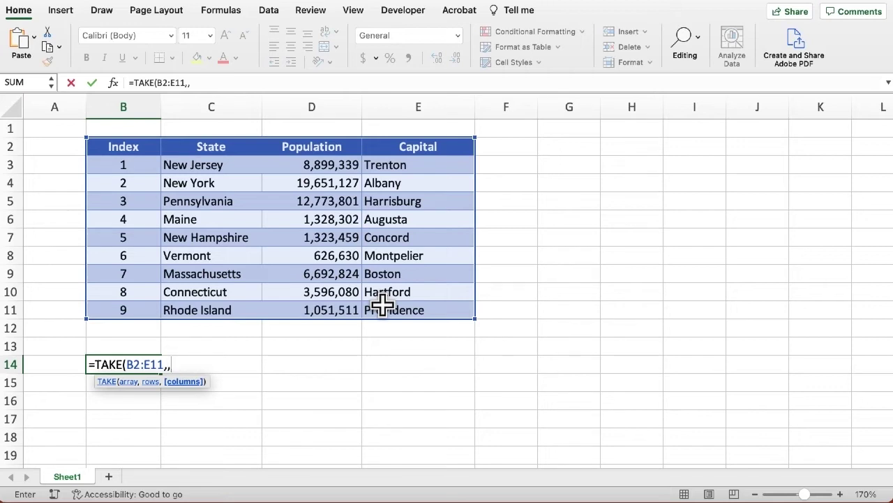
pyautogui.write('3)')
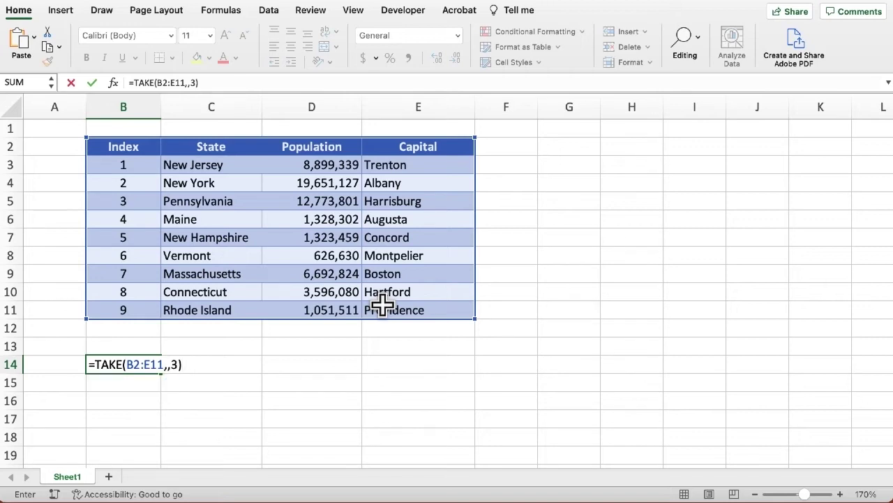
pyautogui.press('Return')
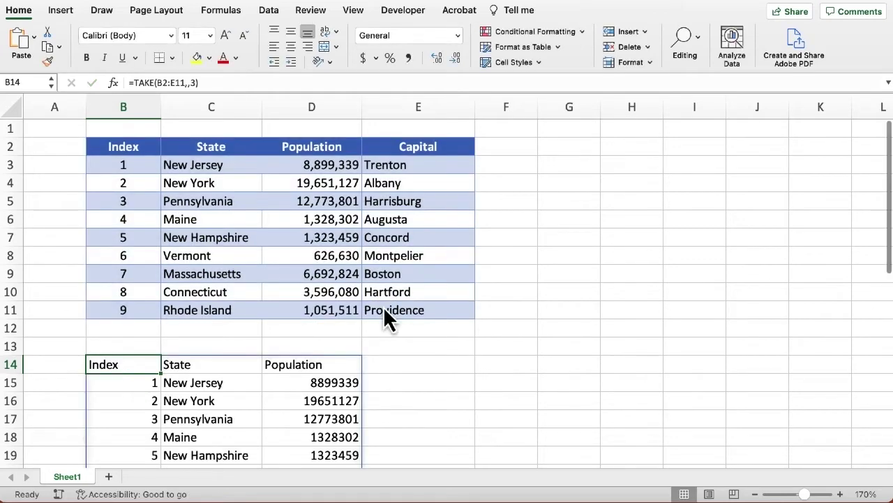
# Review the full three-column spilled result, and clear the formula from cell B14.
pyautogui.scroll(-6, 385, 308)
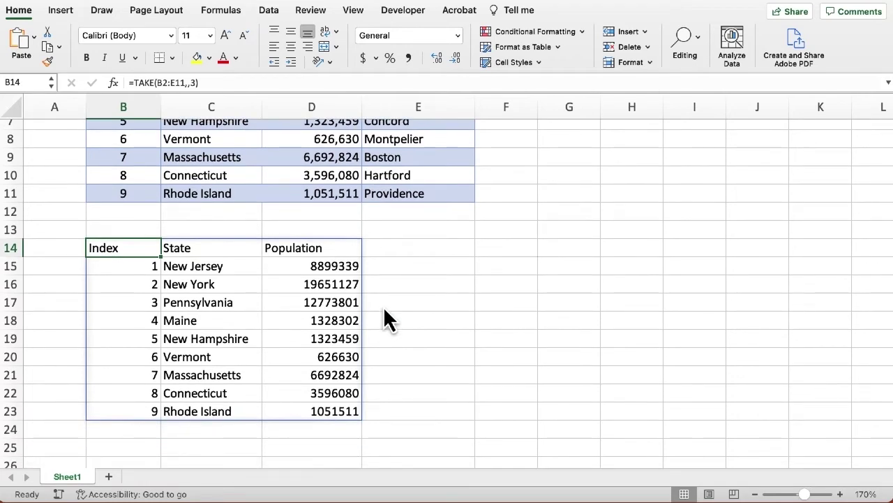
pyautogui.scroll(1, 384, 306)
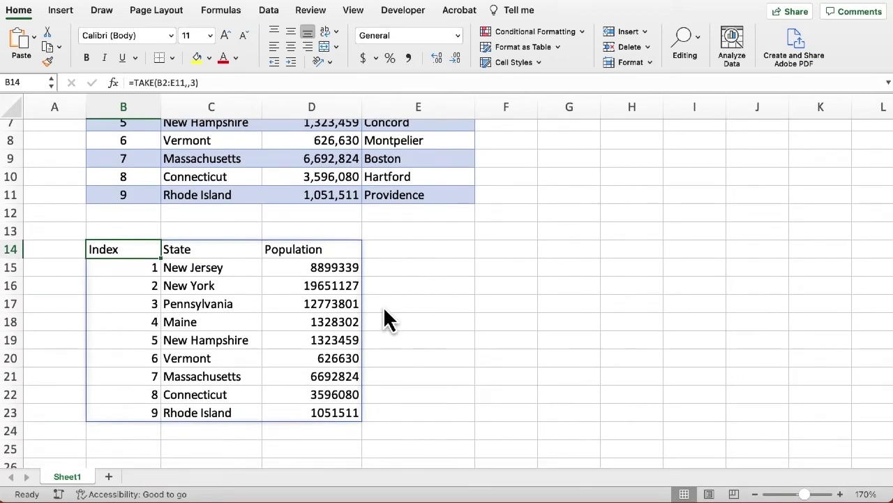
pyautogui.scroll(6, 383, 306)
pyautogui.scroll(1, 383, 305)
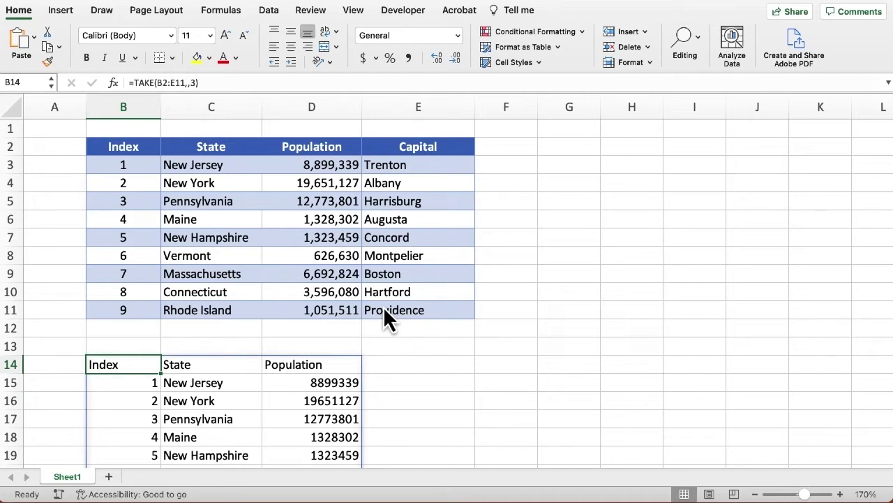
pyautogui.press('Delete')
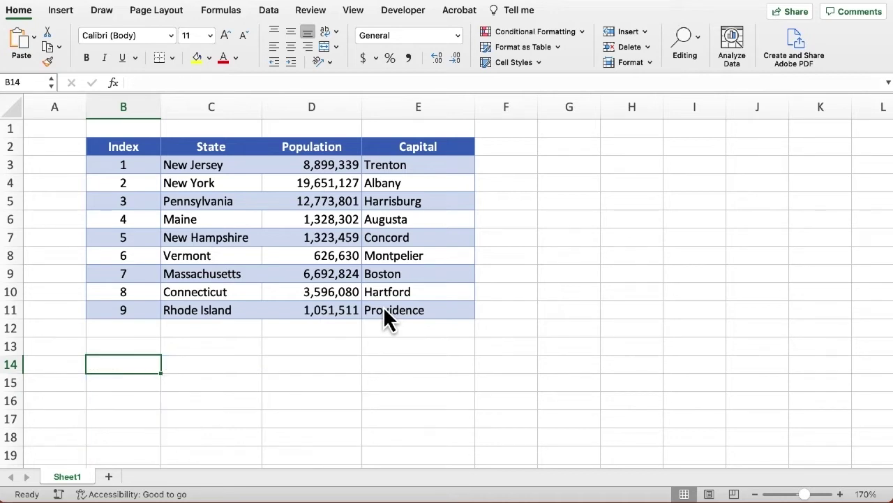
# Name the whole state table, B2:E11, "data" and check the list of defined names.
pyautogui.click(243, 195)
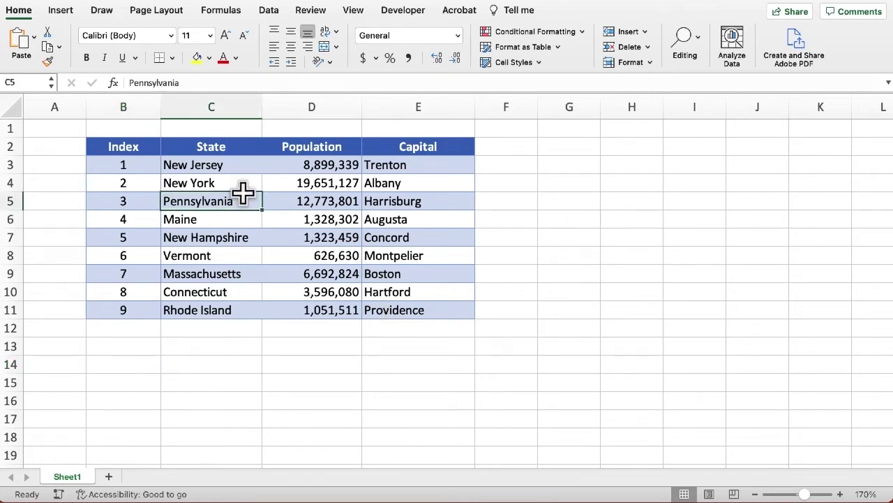
pyautogui.press('super+a')
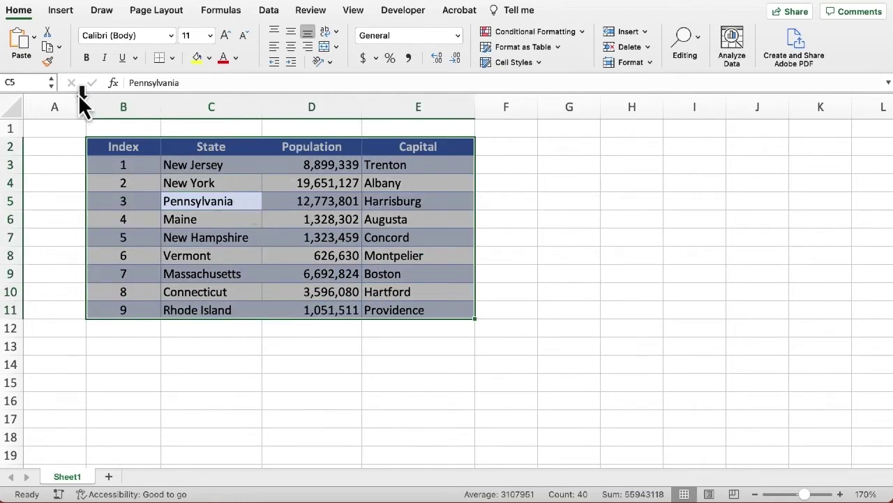
pyautogui.click(29, 82)
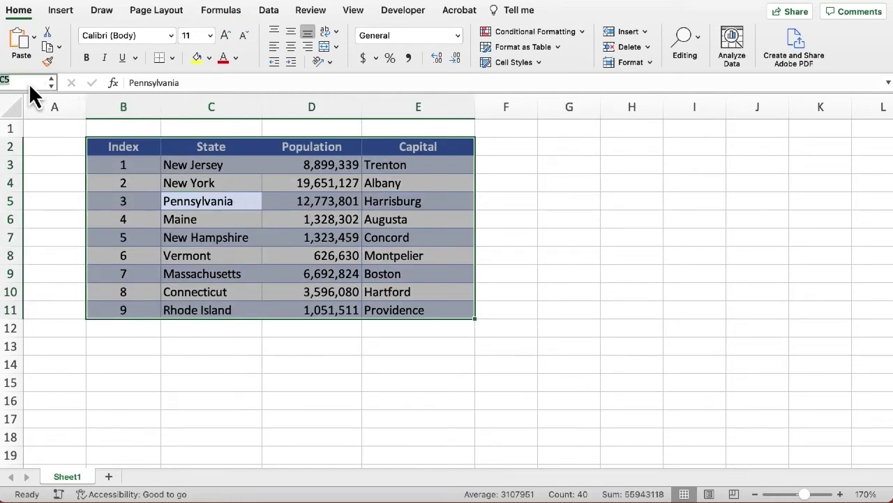
pyautogui.write('data')
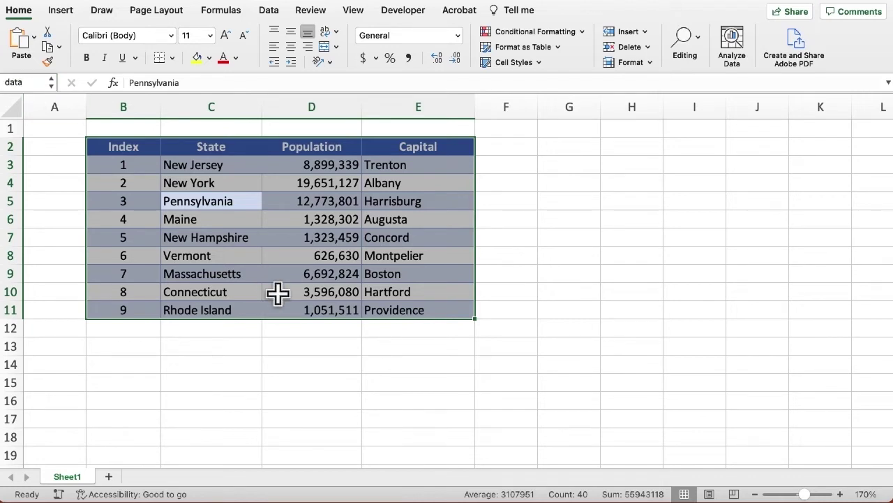
pyautogui.click(268, 362)
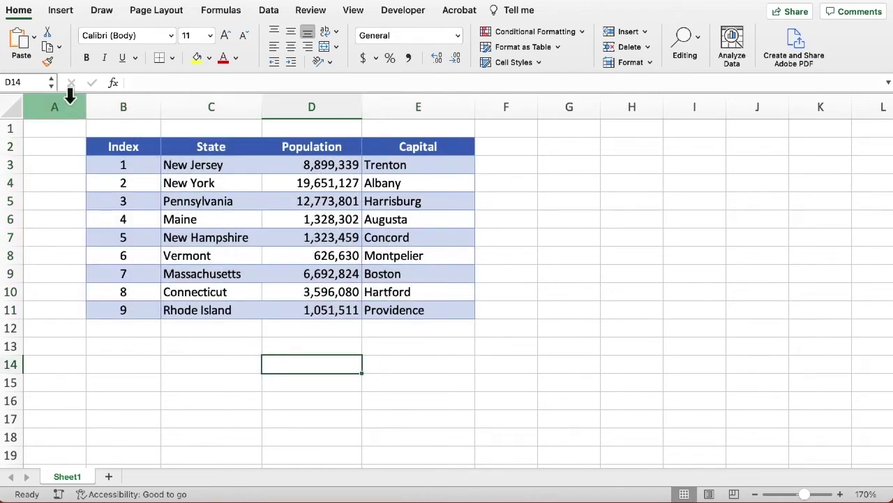
pyautogui.click(51, 85)
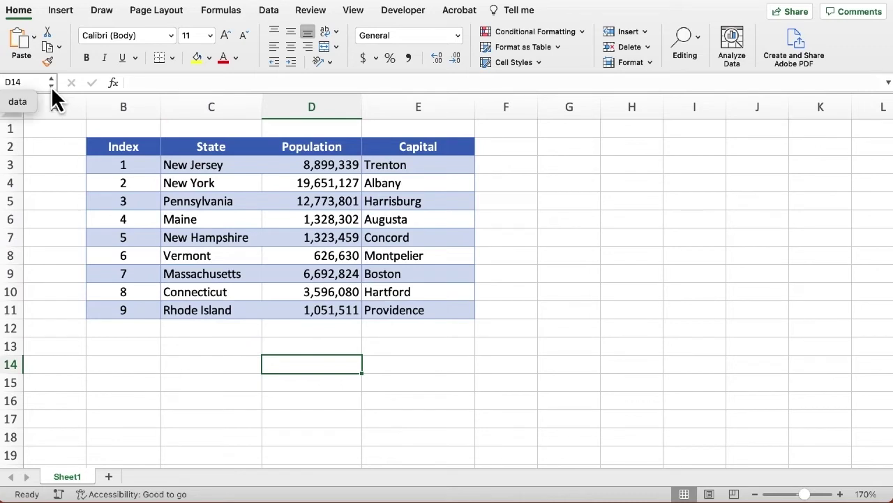
# Select the range named data, enter =TAKE(data,-4,-3) in B13 to return its last 4 rows and 3 columns, and clear the formula.
pyautogui.click(19, 101)
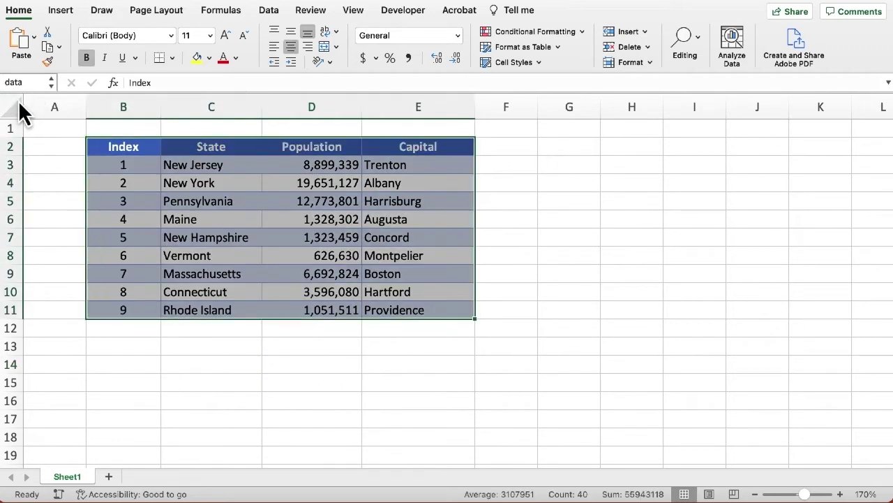
pyautogui.click(138, 347)
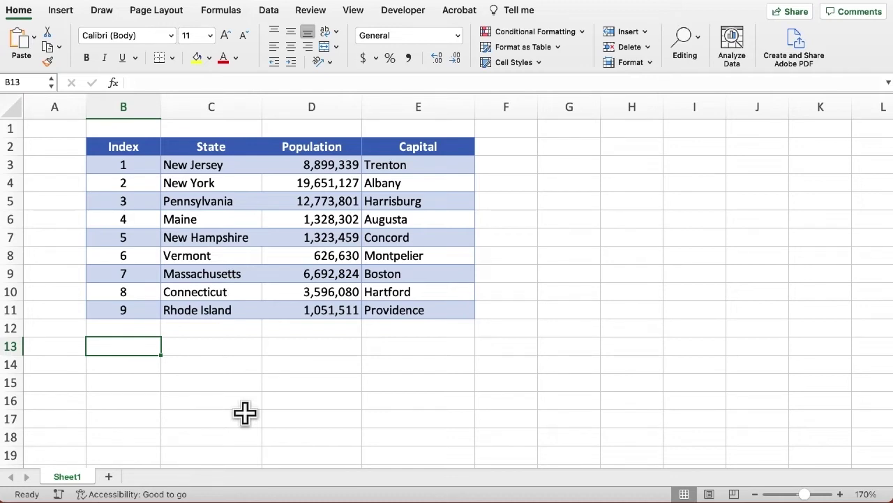
pyautogui.write('=')
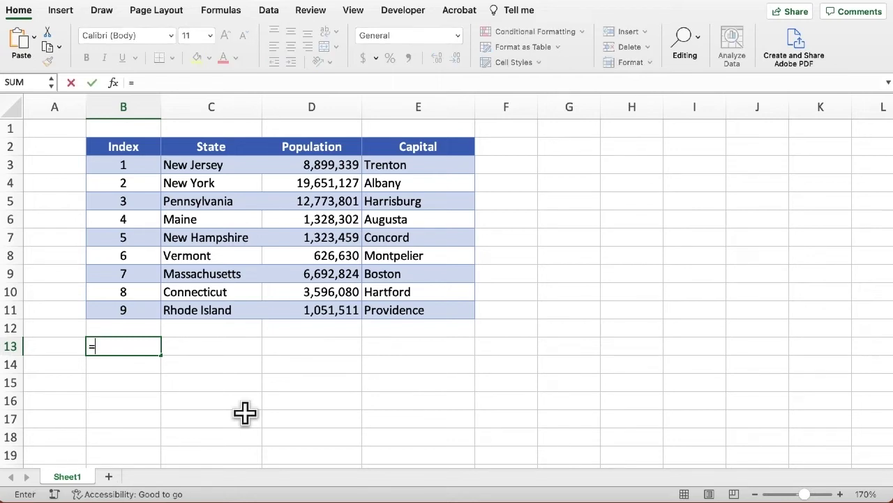
pyautogui.write('tak')
pyautogui.press('Tab')
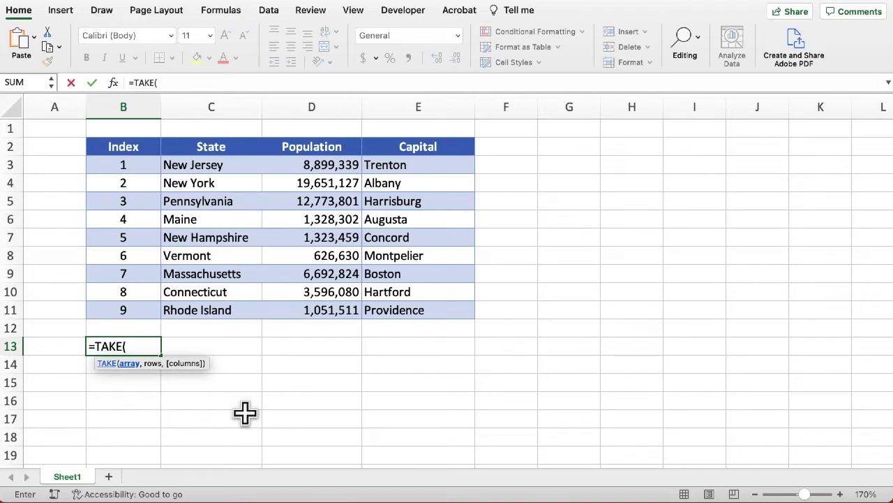
pyautogui.write('d')
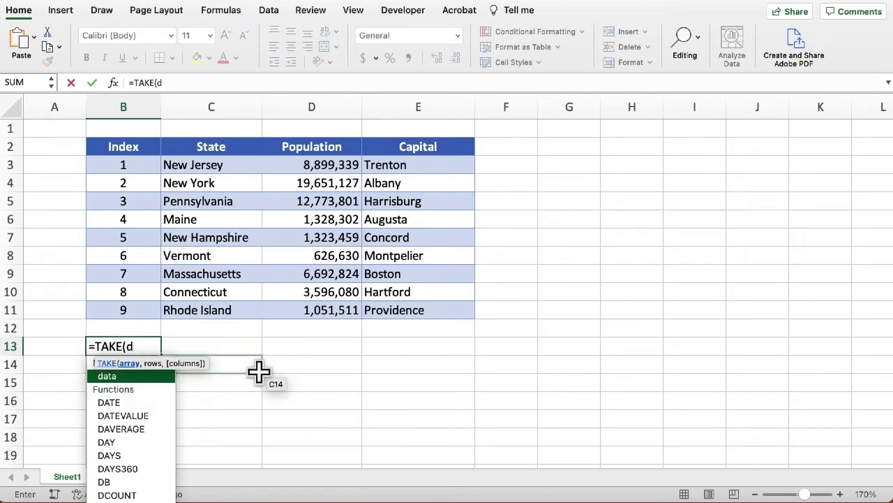
pyautogui.write('ata')
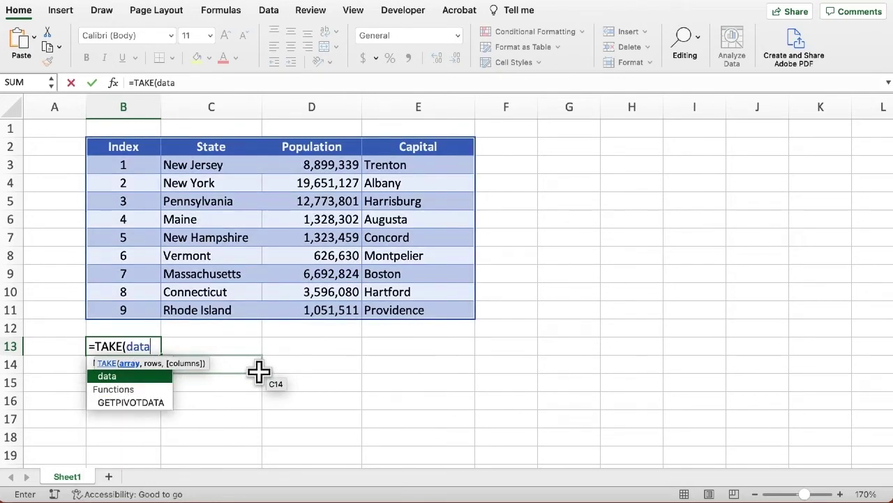
pyautogui.write(',')
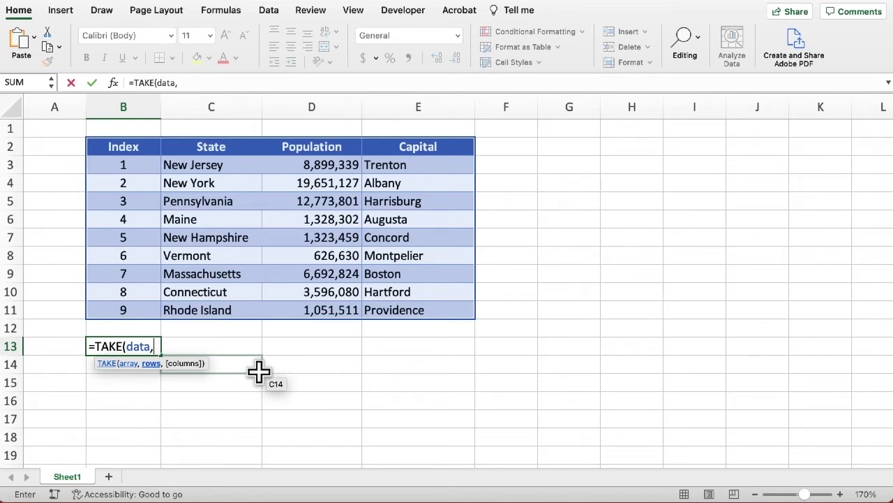
pyautogui.write('-4,')
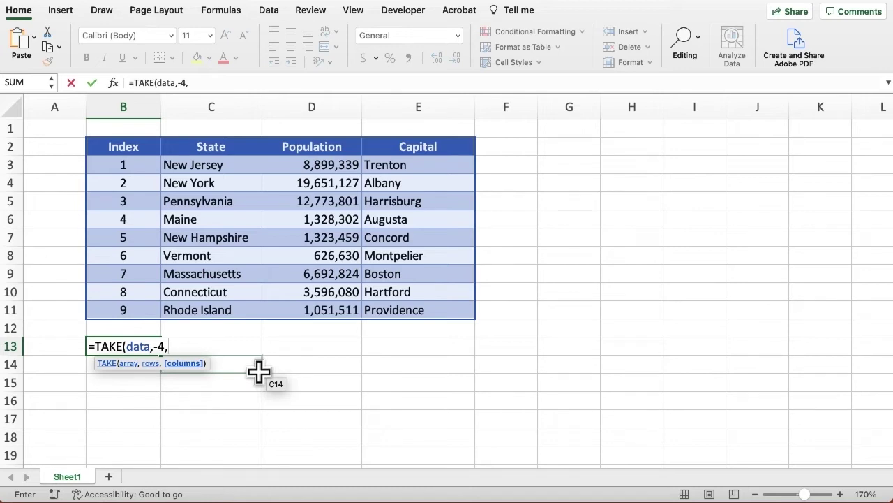
pyautogui.write('-3)')
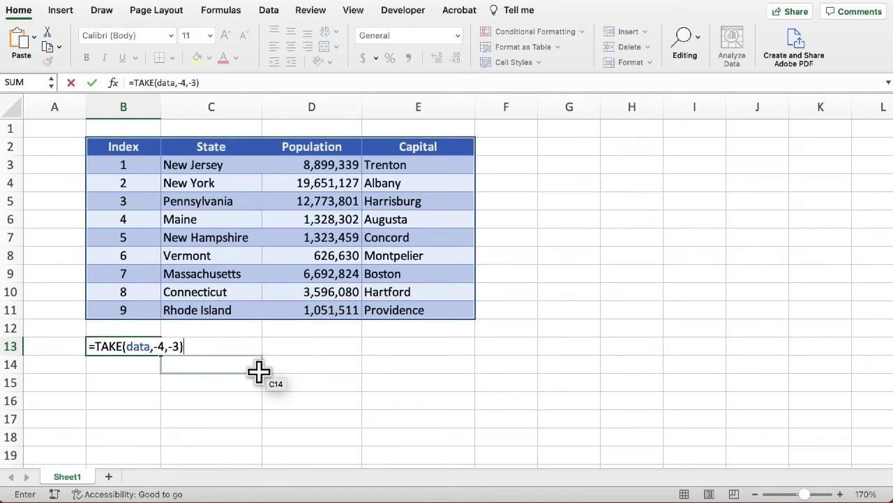
pyautogui.press('Return')
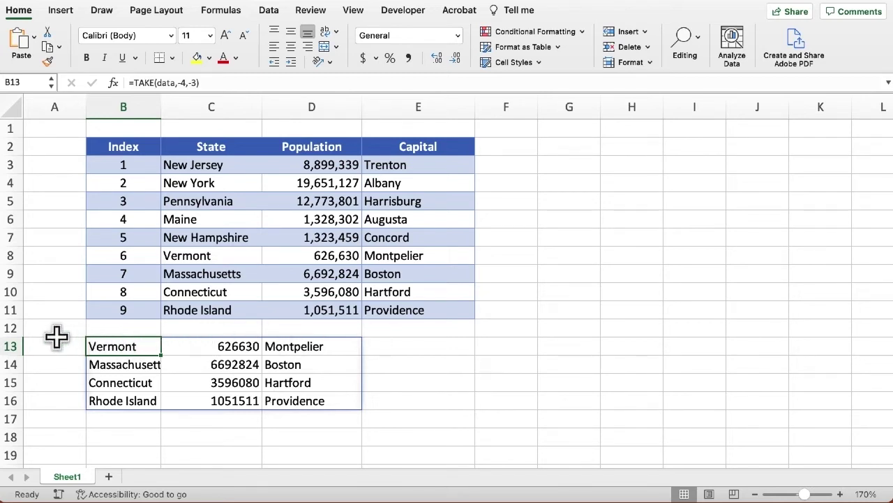
pyautogui.press('Delete')
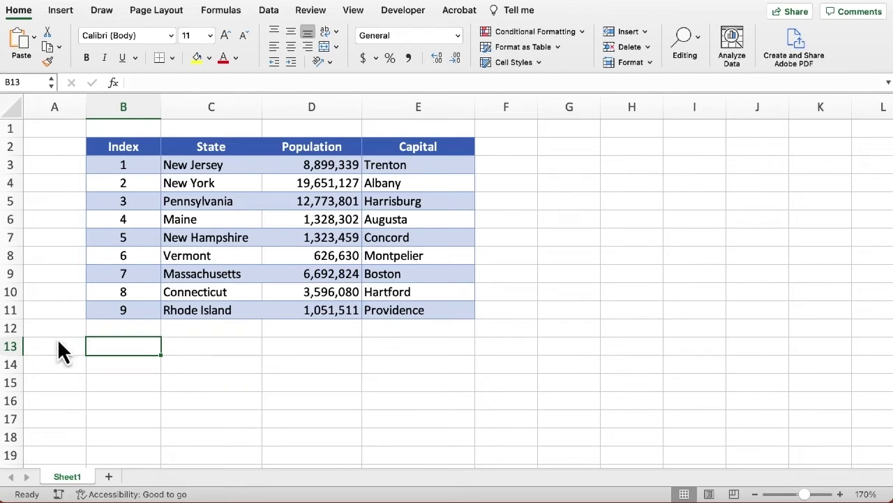
# Enter =DROP(data,3,1) in B13 to exclude the first 3 rows and the first column, and clear the formula.
pyautogui.write('=')
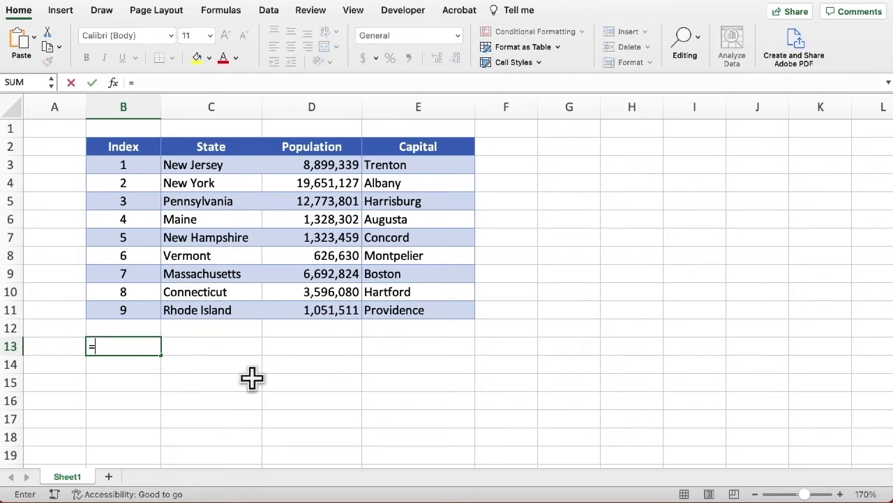
pyautogui.write('drop(')
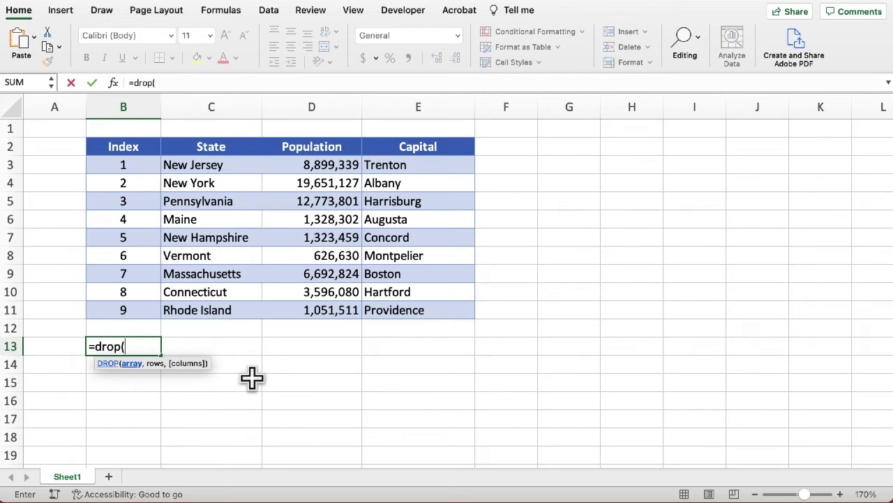
pyautogui.write('data')
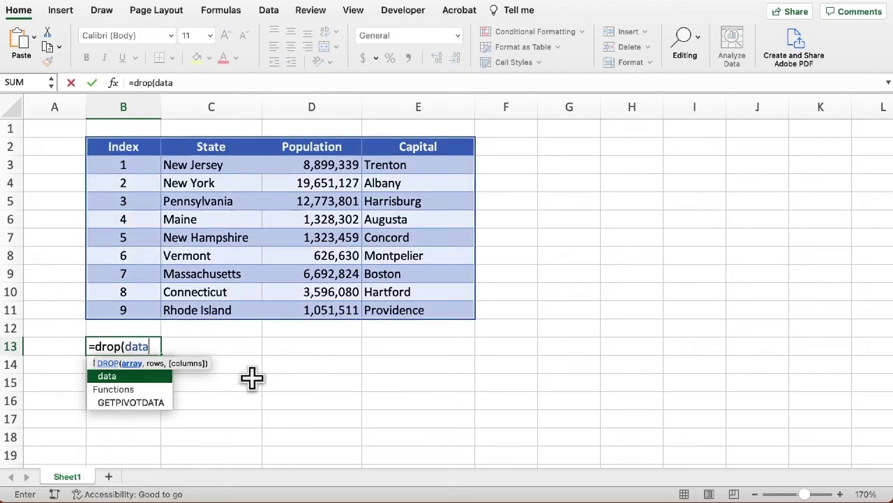
pyautogui.write(',')
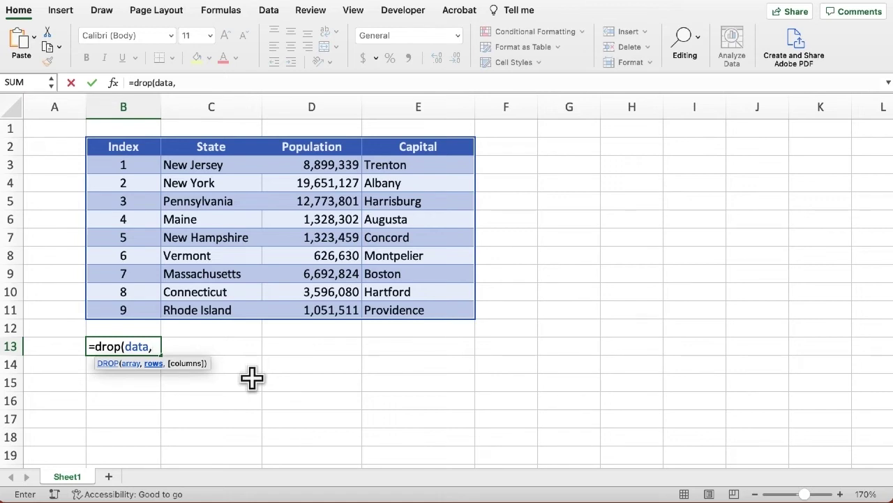
pyautogui.write('3,1')
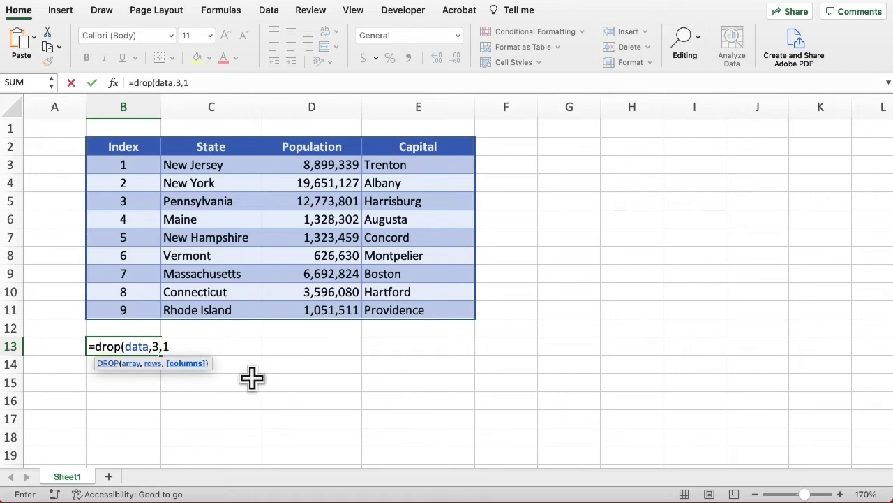
pyautogui.write(')')
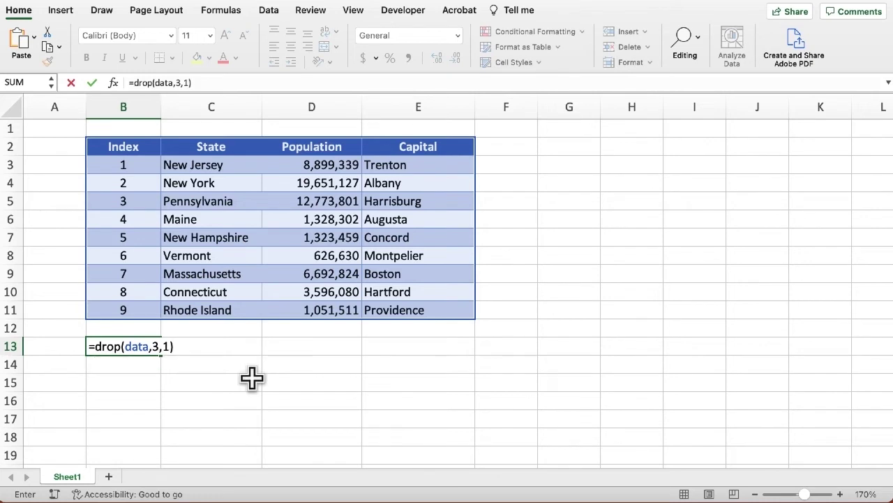
pyautogui.press('Return')
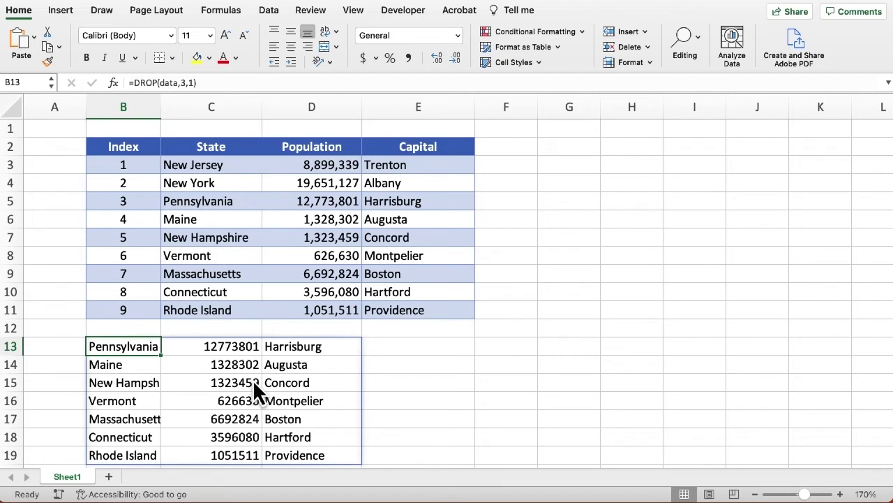
pyautogui.press('Delete')
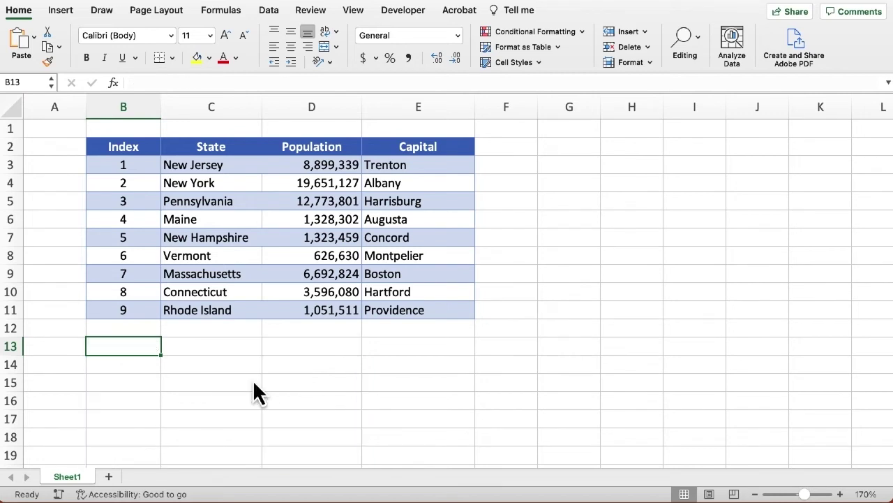
# Enter =DROP(data,-2,-1) in B13 to exclude the last 2 rows and the last column, and review the full spilled result.
pyautogui.write('=drop')
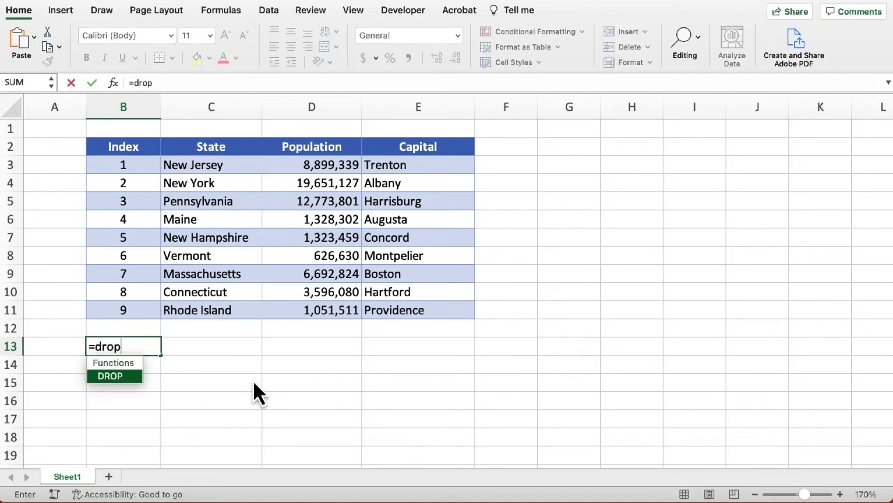
pyautogui.press('Tab')
pyautogui.write('d')
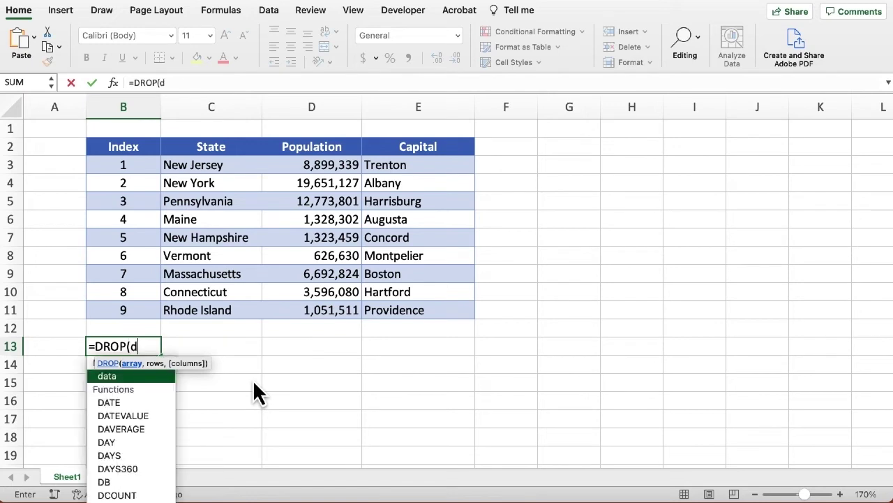
pyautogui.write('ata')
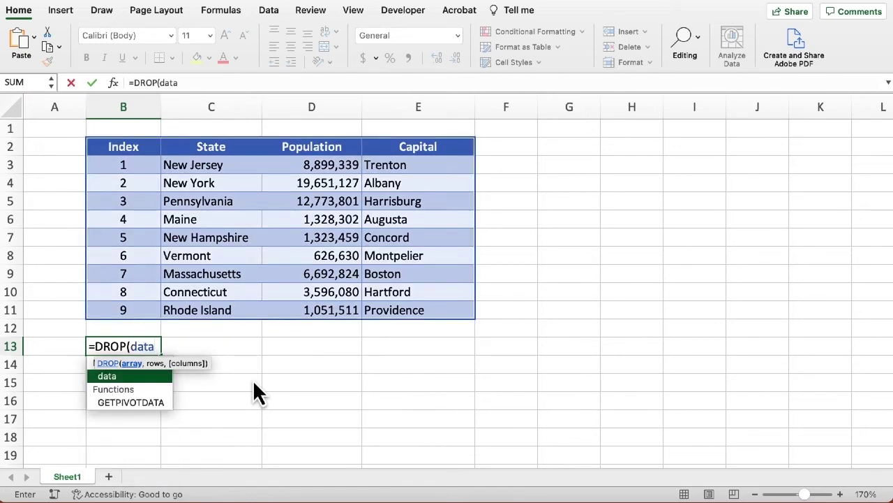
pyautogui.write(',')
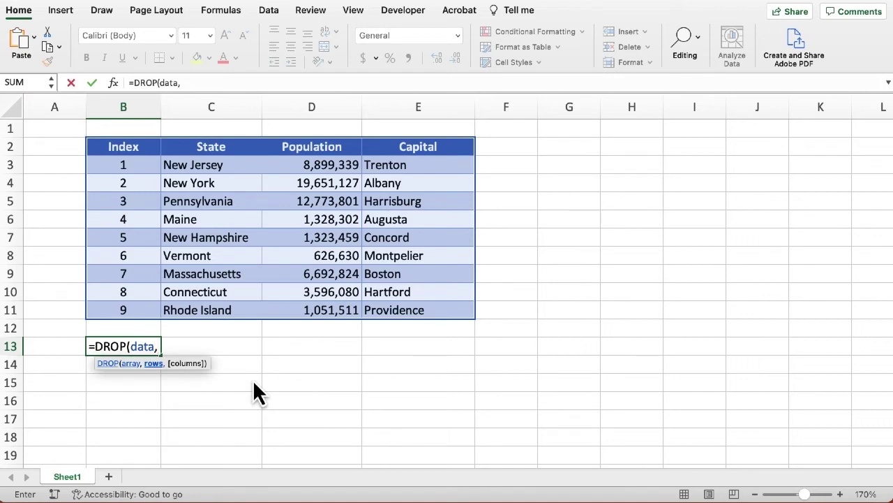
pyautogui.write('-2,')
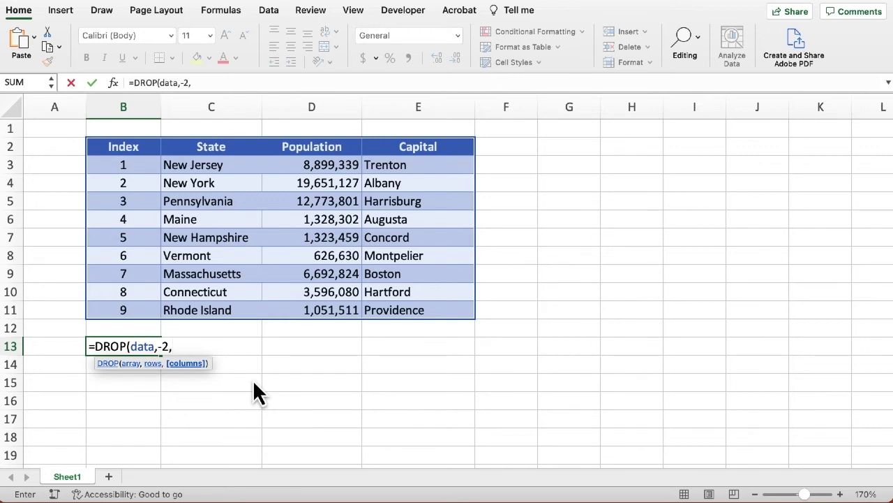
pyautogui.write('-1)')
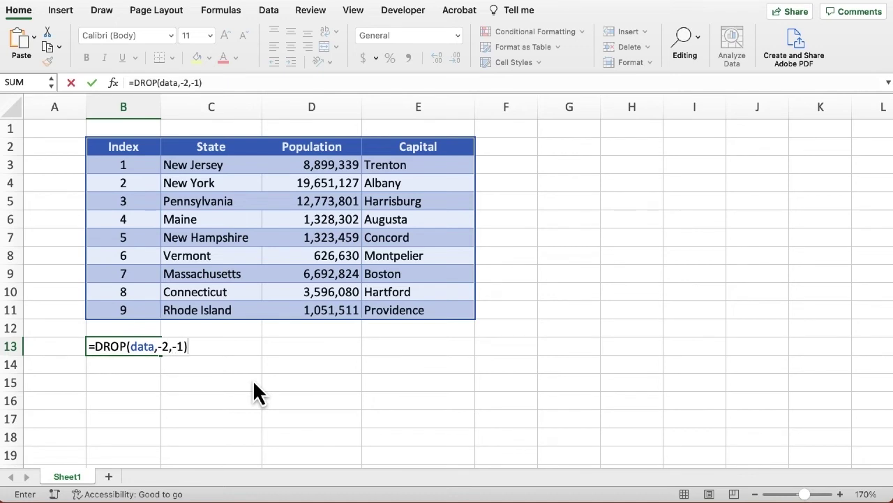
pyautogui.press('Return')
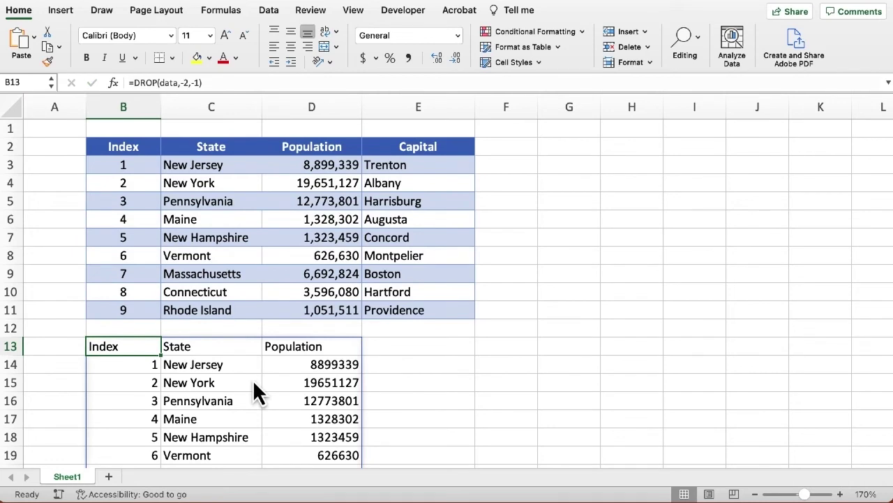
pyautogui.scroll(-3, 253, 379)
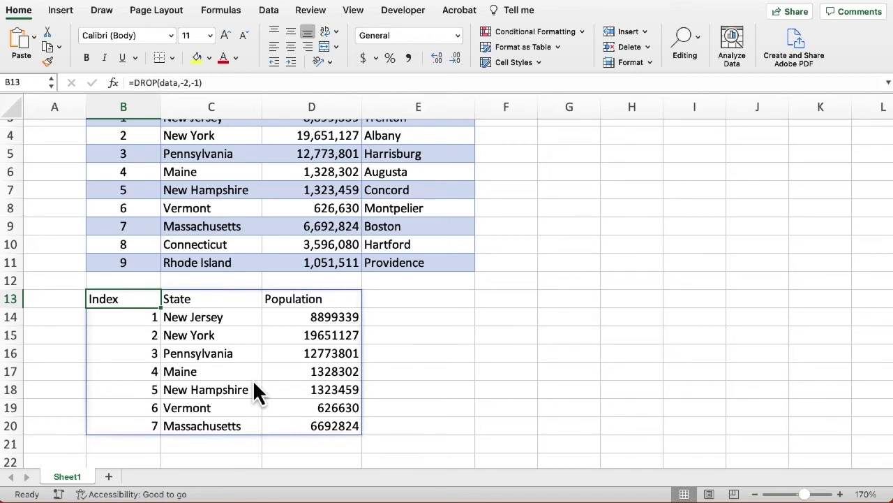
pyautogui.scroll(-1, 253, 379)
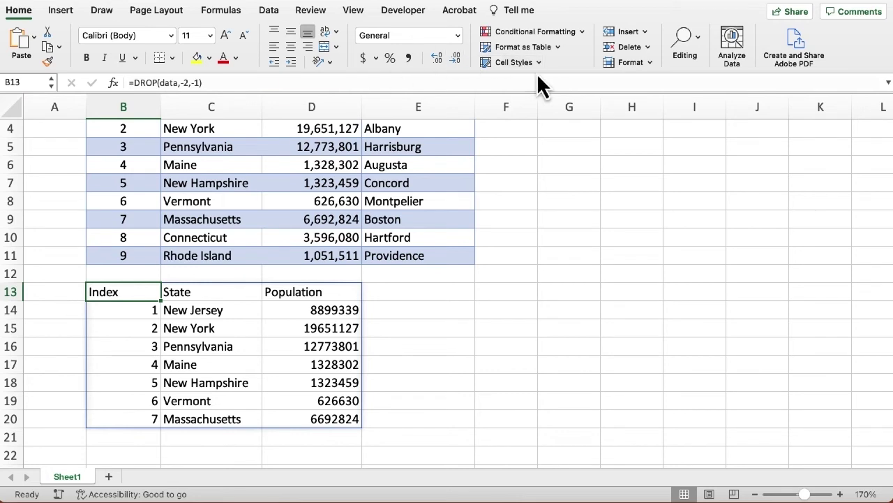
pyautogui.click(557, 47)
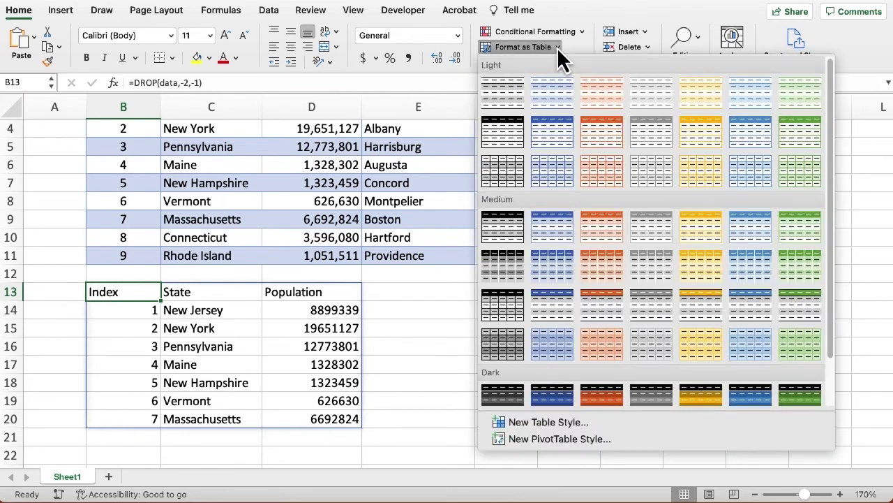
pyautogui.click(556, 222)
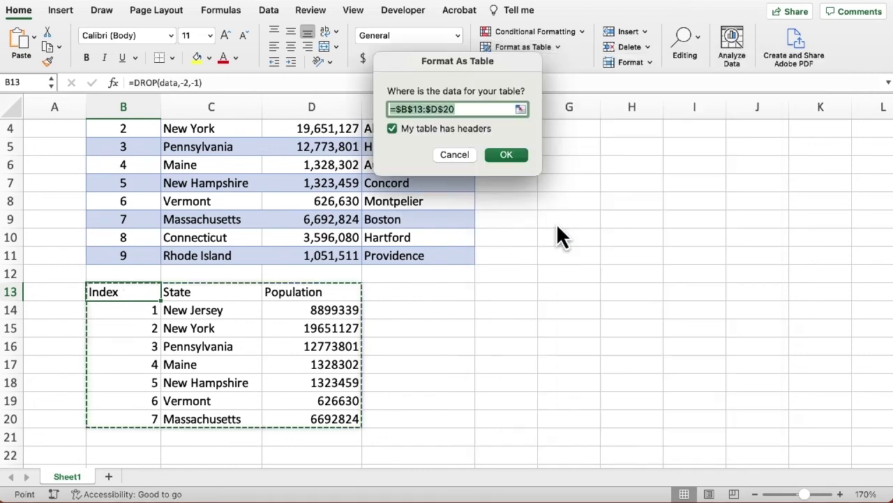
pyautogui.click(513, 157)
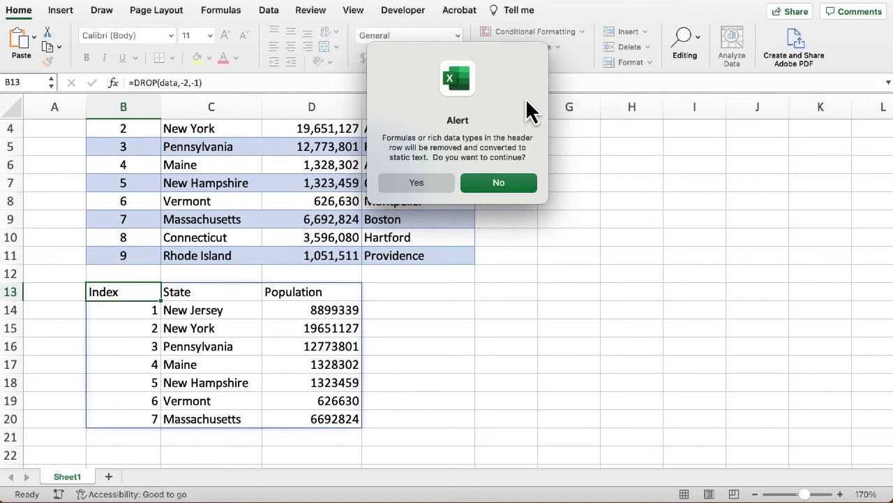
pyautogui.click(521, 186)
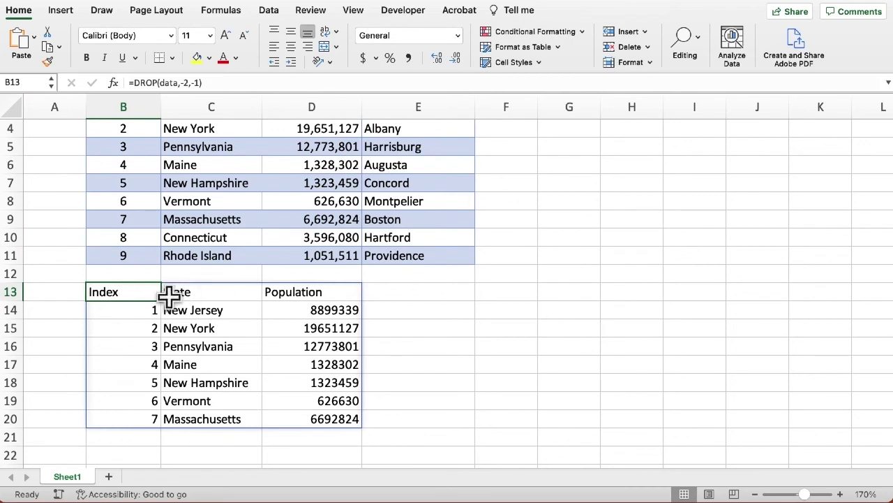
# Apply the Accent1 cell style and bold text to the header cells B13:D13 of the spilled result.
pyautogui.moveTo(126, 293); pyautogui.dragTo(290, 292)
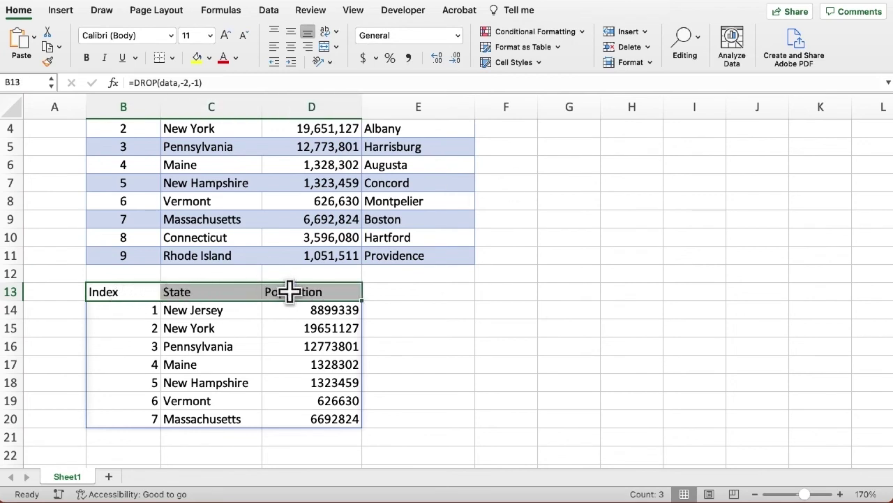
pyautogui.click(538, 65)
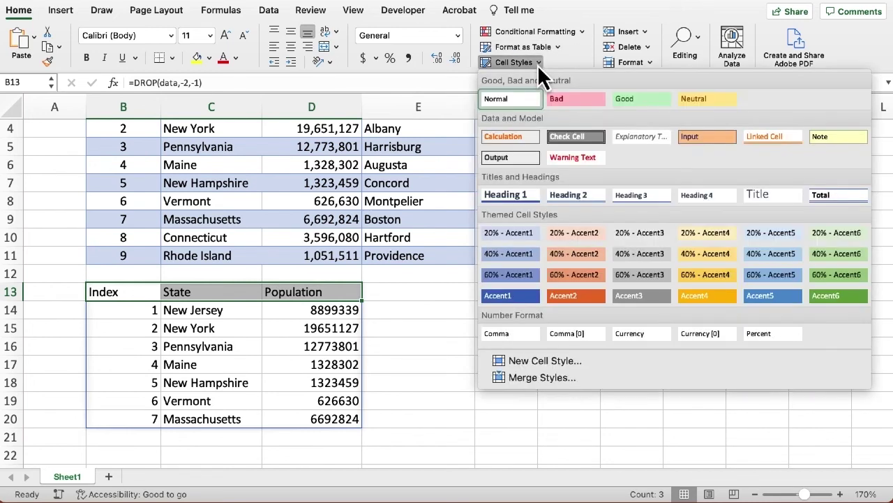
pyautogui.click(518, 299)
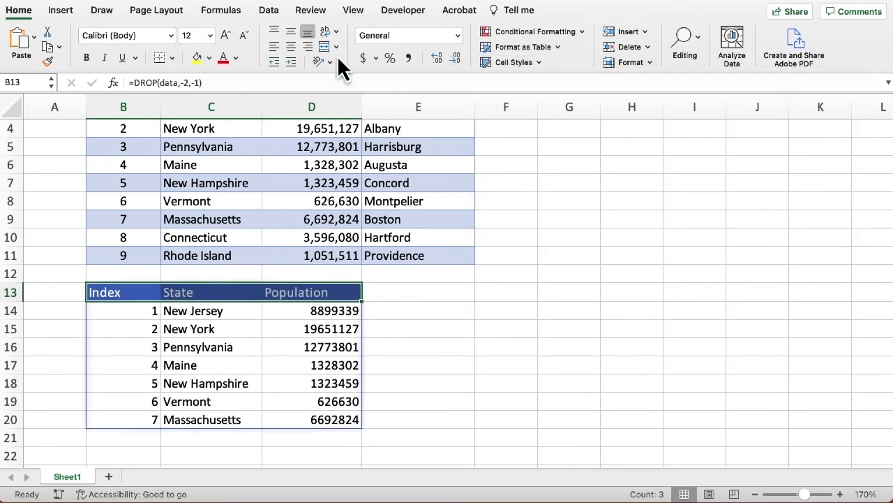
pyautogui.click(291, 45)
pyautogui.click(291, 46)
pyautogui.click(85, 58)
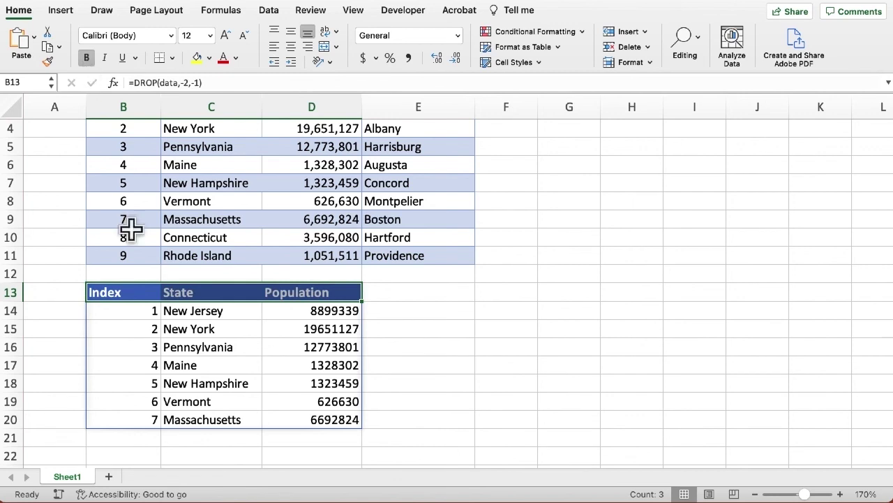
pyautogui.click(133, 312)
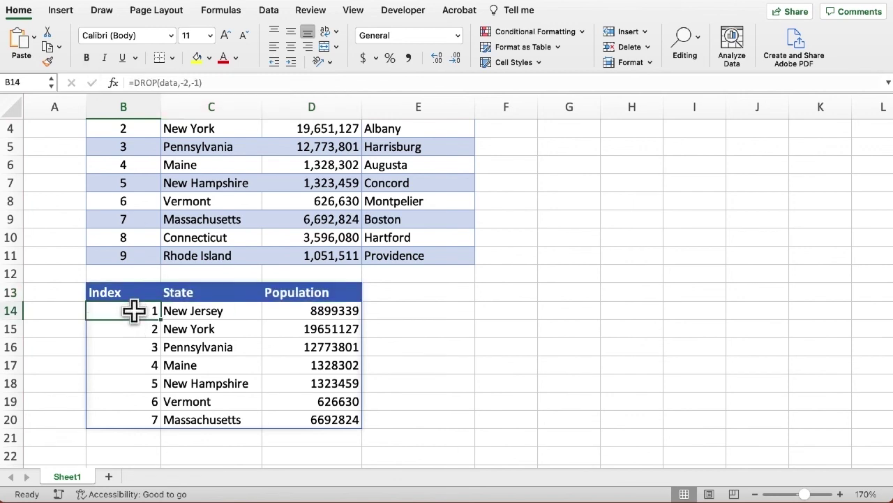